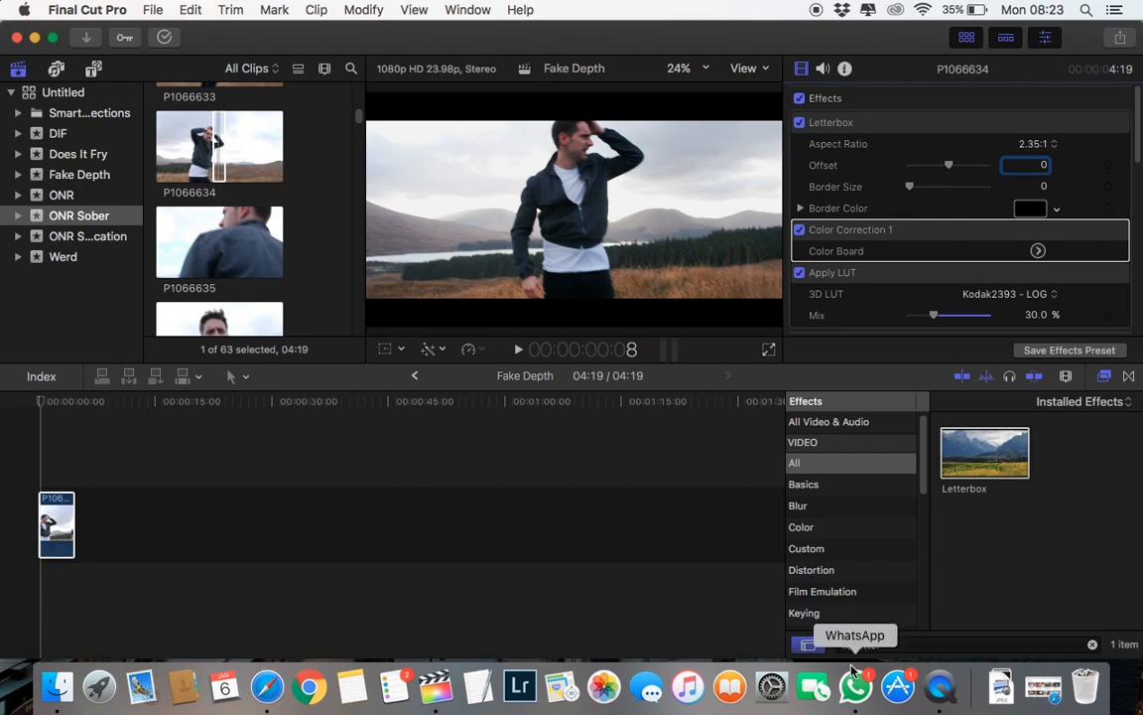
- Search the effects for "focus" and apply the Focus effect to the clip in the timeline
{"action": "left_click", "coordinate": [897, 644]}
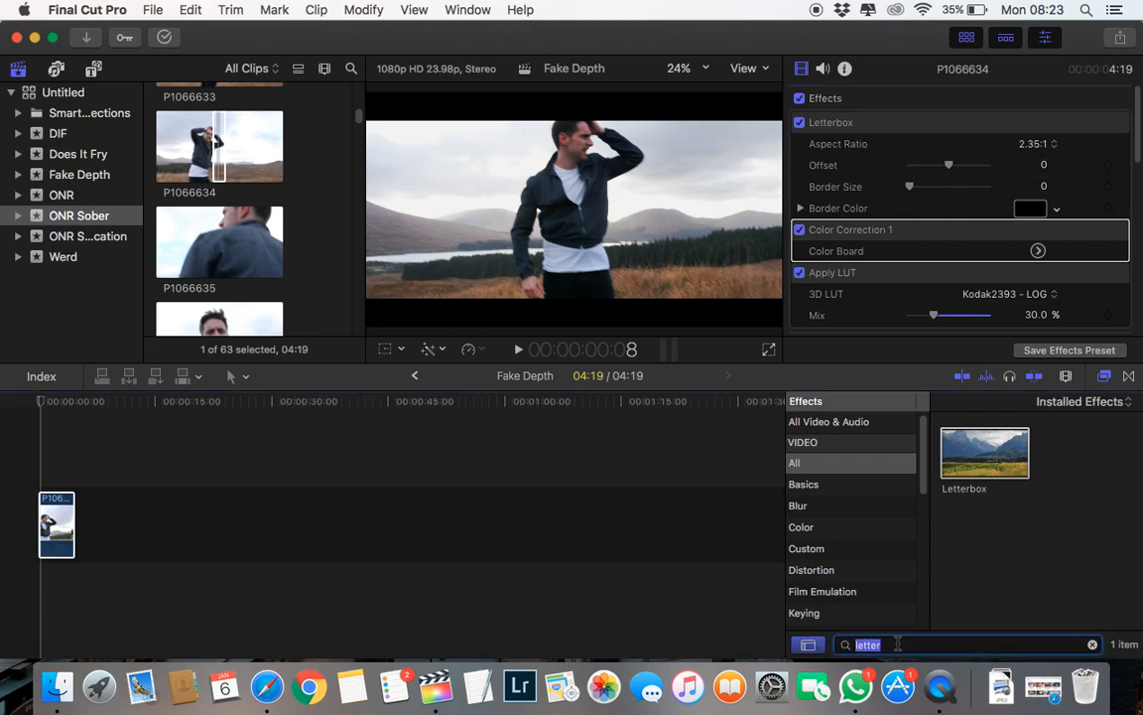
{"action": "key", "text": "BackSpace"}
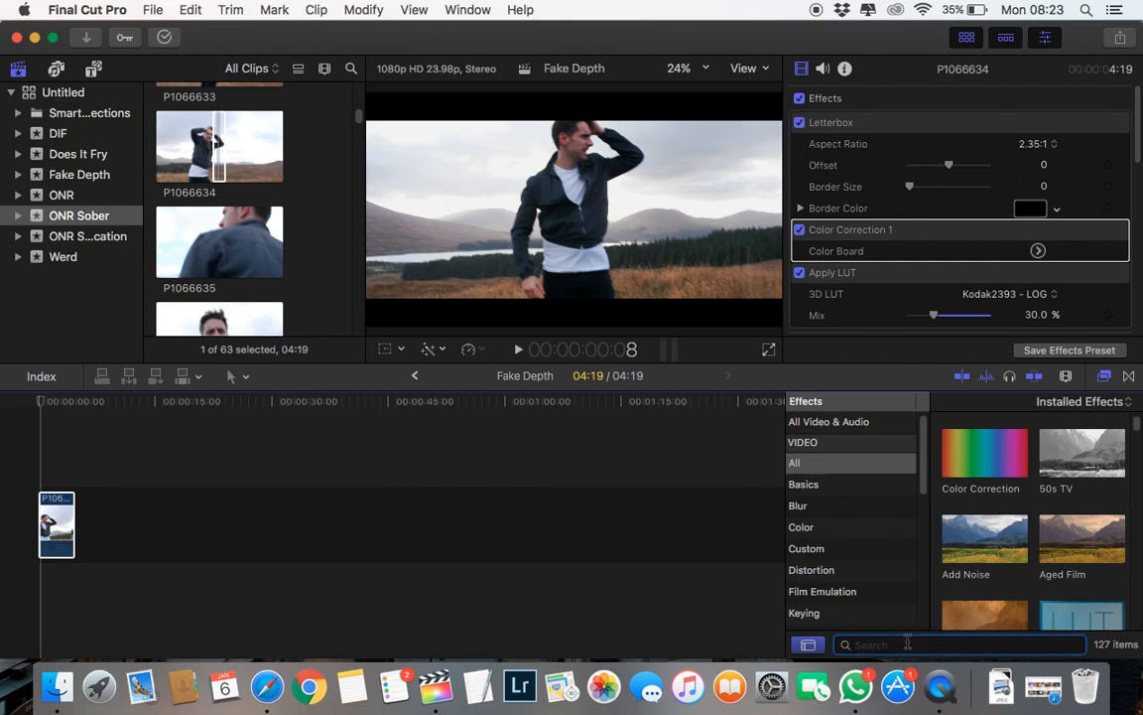
{"action": "type", "text": "focus"}
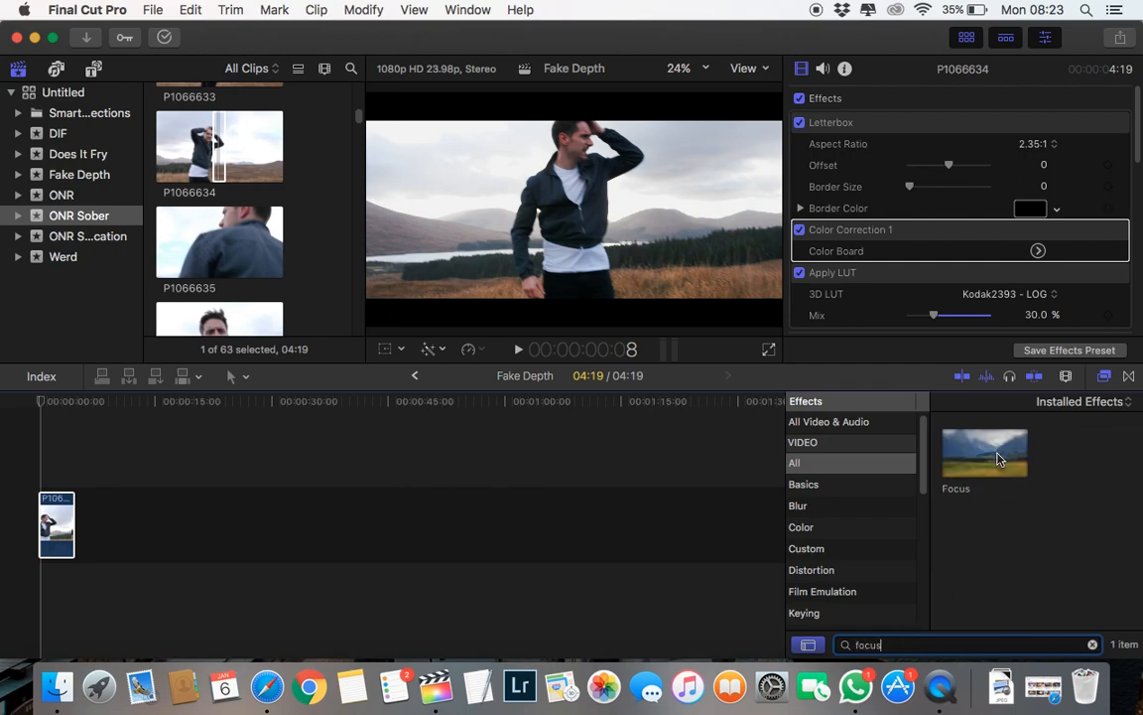
{"action": "left_click_drag", "start_coordinate": [998, 460], "coordinate": [55, 517]}
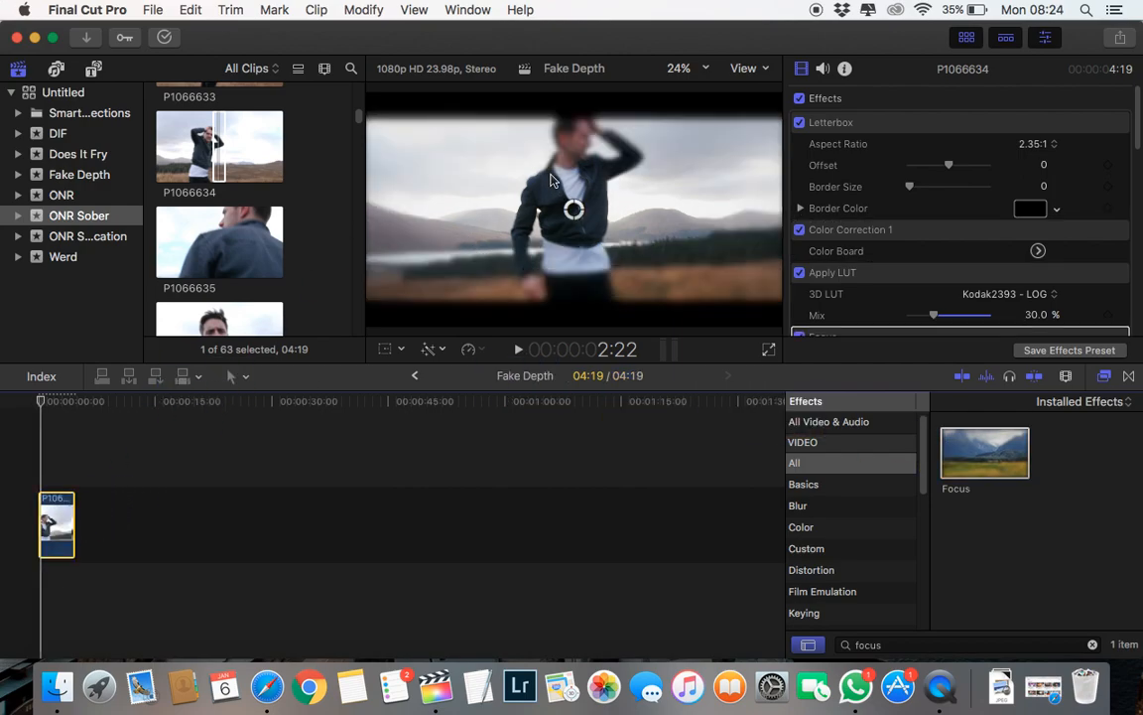
- Move the Focus effect above Letterbox in the clip's effect order and place its center over the man's face, at about Y 0.19 px
{"action": "scroll", "coordinate": [868, 286], "scroll_direction": "down", "scroll_amount": 3}
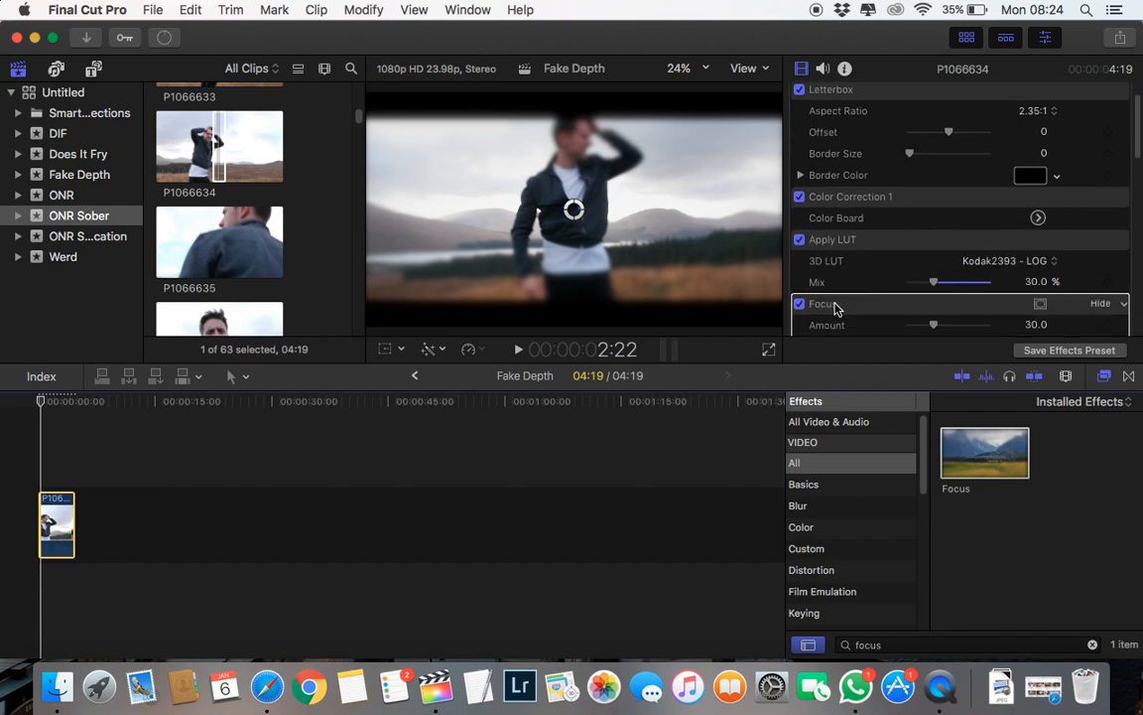
{"action": "left_click_drag", "start_coordinate": [835, 309], "coordinate": [844, 139]}
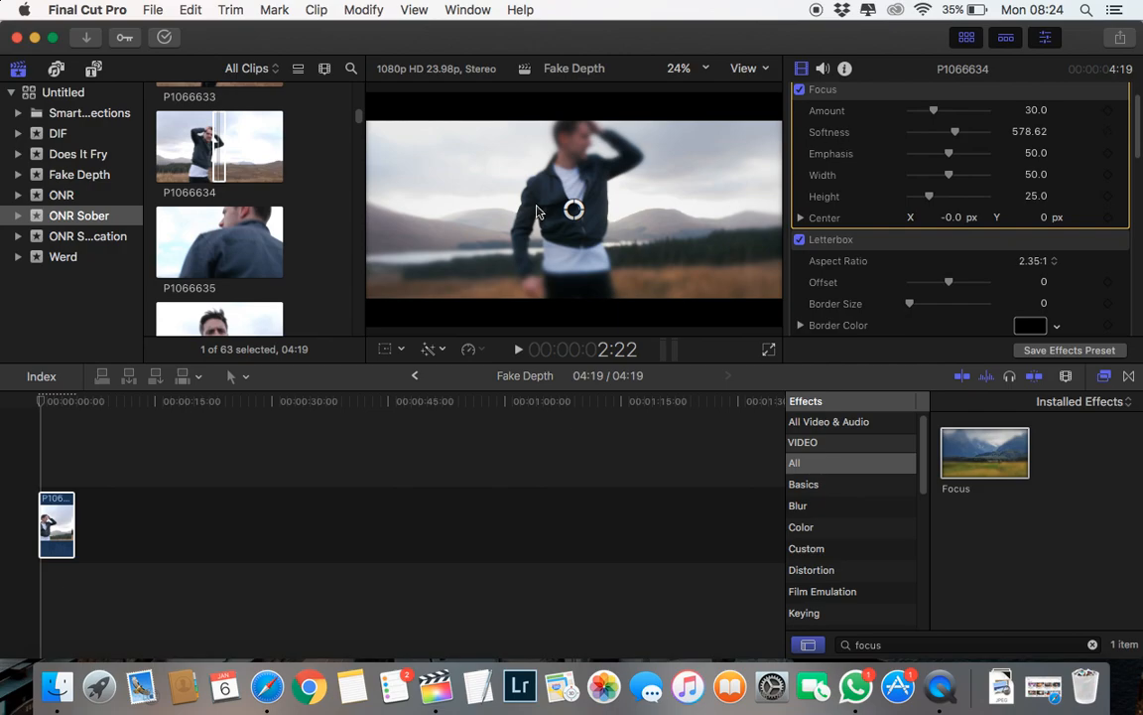
{"action": "left_click_drag", "start_coordinate": [574, 212], "coordinate": [574, 165]}
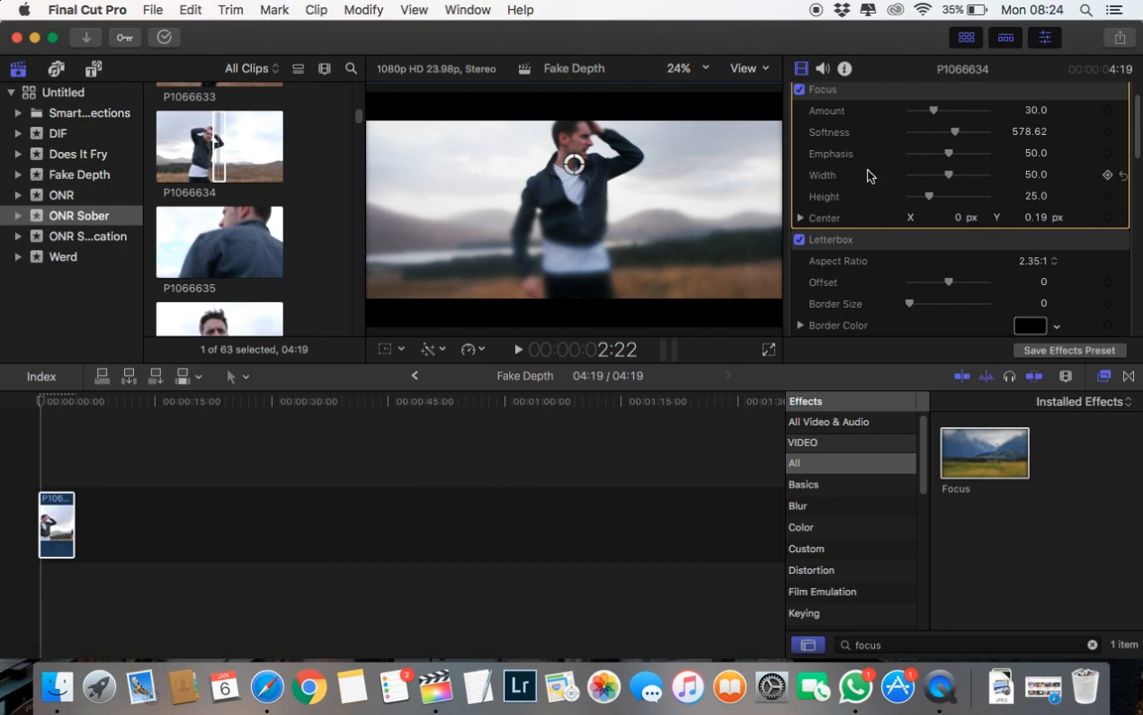
- Try a Focus amount of 8 and compare the image with the effect disabled and enabled
{"action": "scroll", "coordinate": [870, 174], "scroll_direction": "up", "scroll_amount": 1}
{"action": "left_click_drag", "start_coordinate": [933, 146], "coordinate": [917, 147]}
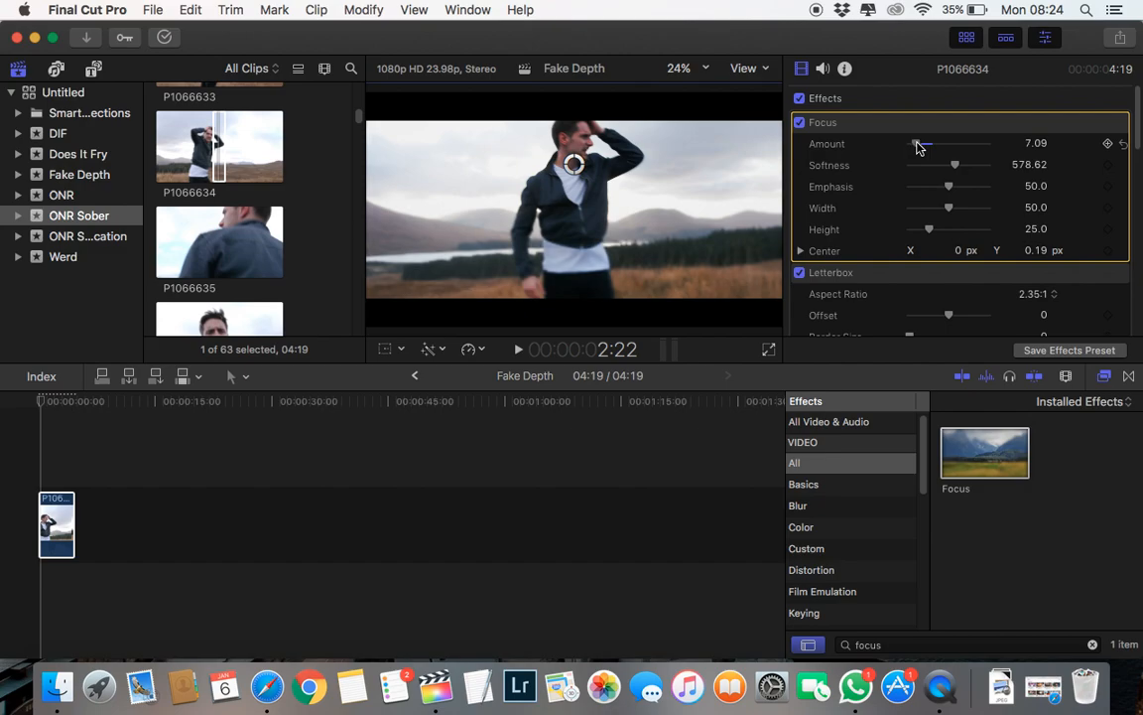
{"action": "left_click", "coordinate": [1028, 145]}
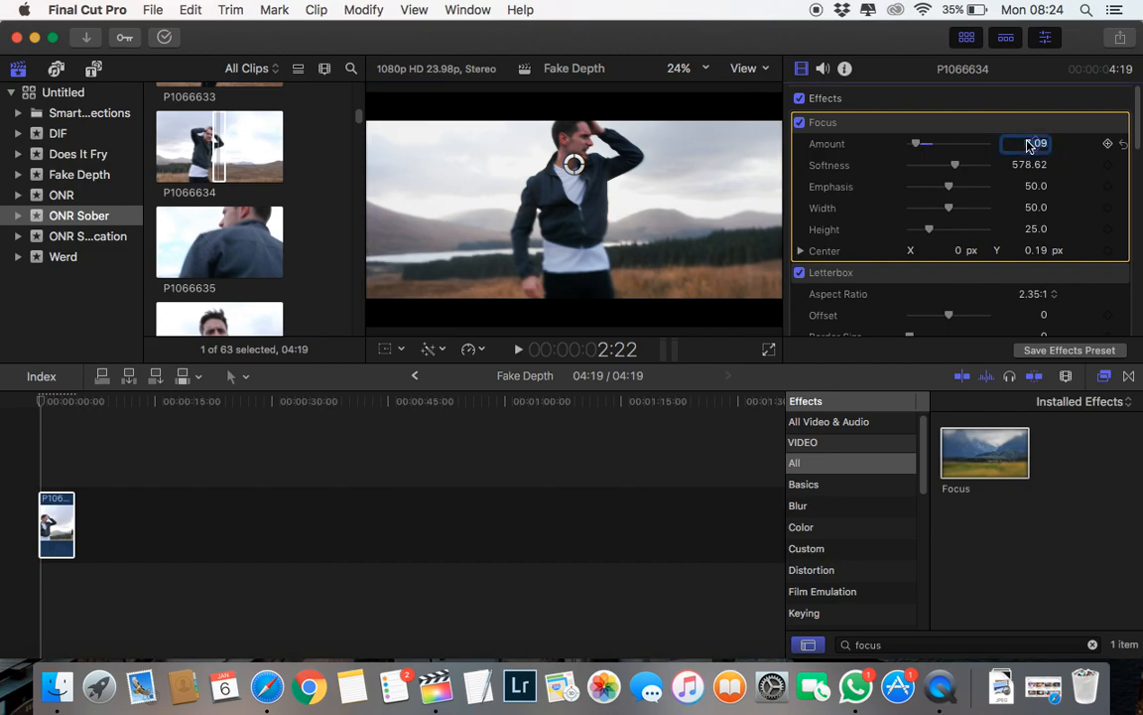
{"action": "type", "text": "8"}
{"action": "key", "text": "Return"}
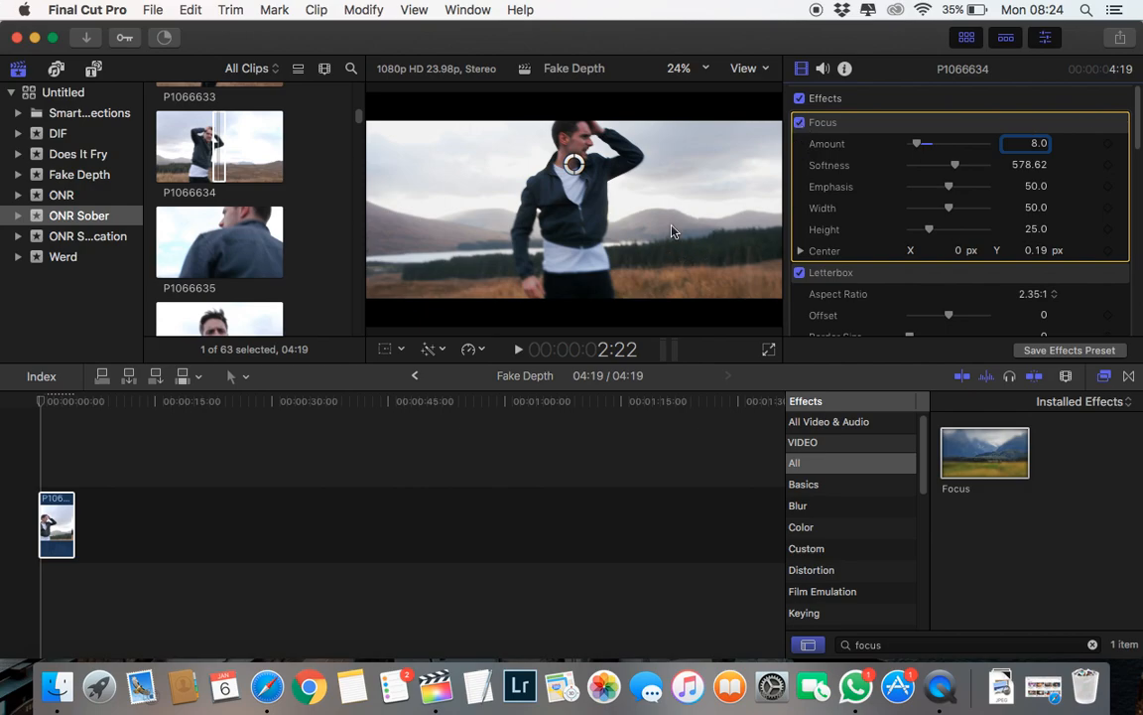
{"action": "left_click", "coordinate": [800, 123]}
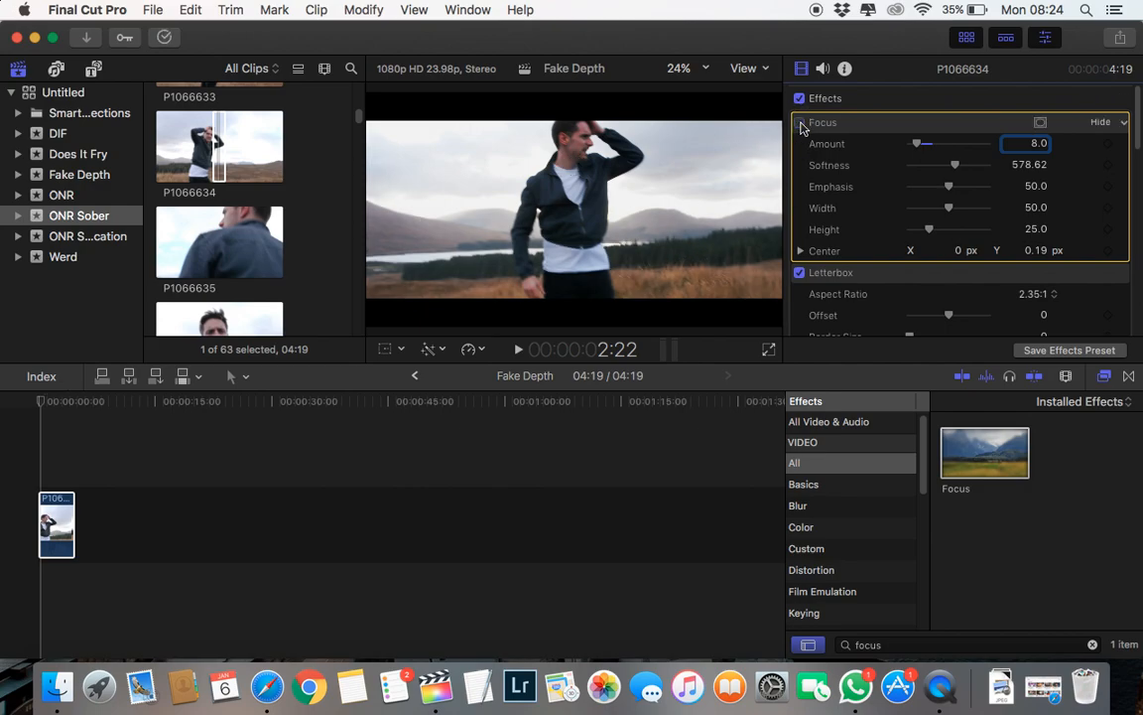
{"action": "left_click", "coordinate": [800, 123]}
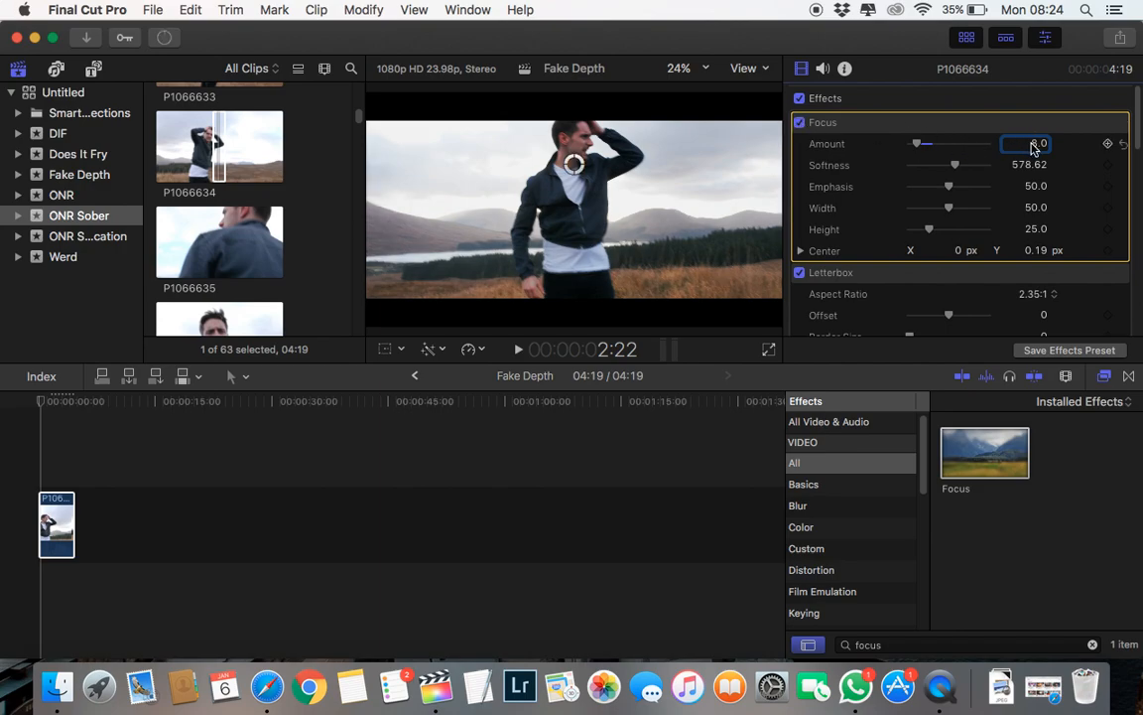
- Try a Focus amount of 15 and compare the image with the effect switched off and on
{"action": "type", "text": "15"}
{"action": "key", "text": "Return"}
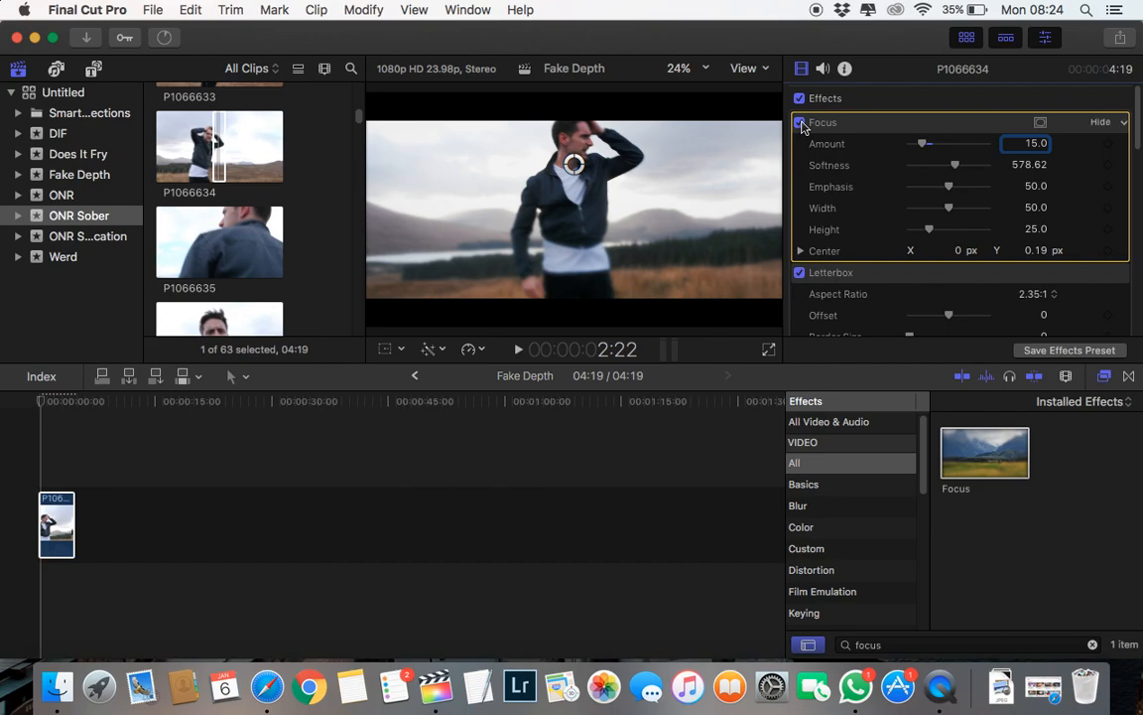
{"action": "left_click", "coordinate": [800, 122]}
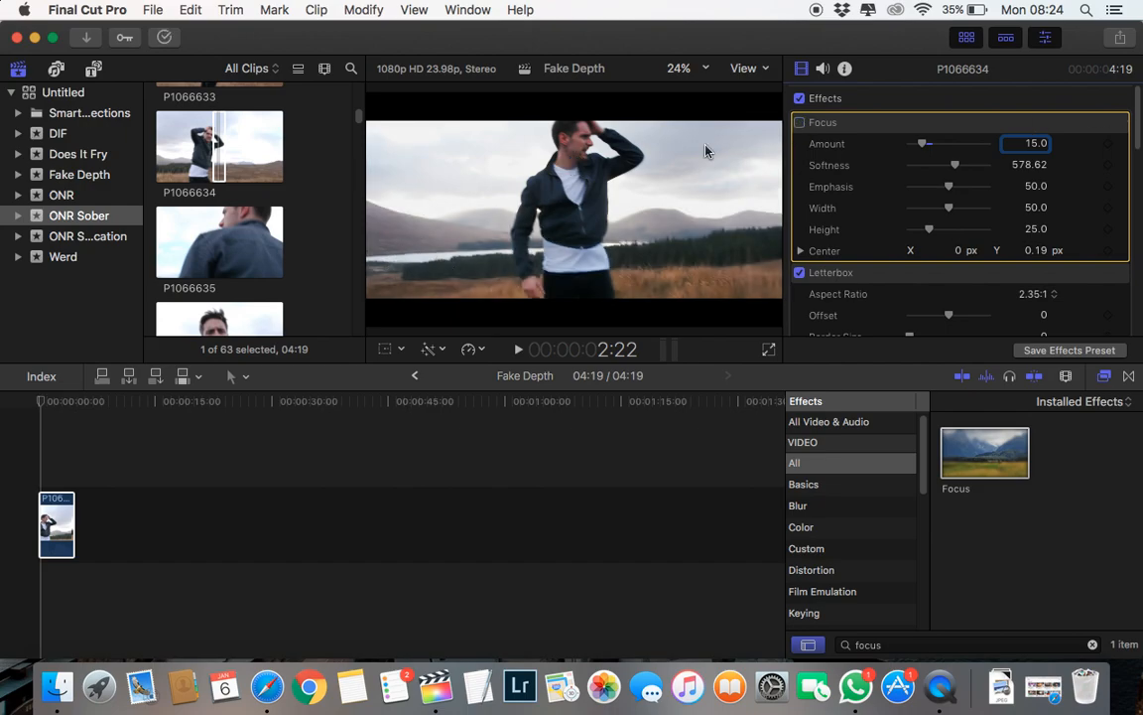
{"action": "left_click", "coordinate": [800, 122]}
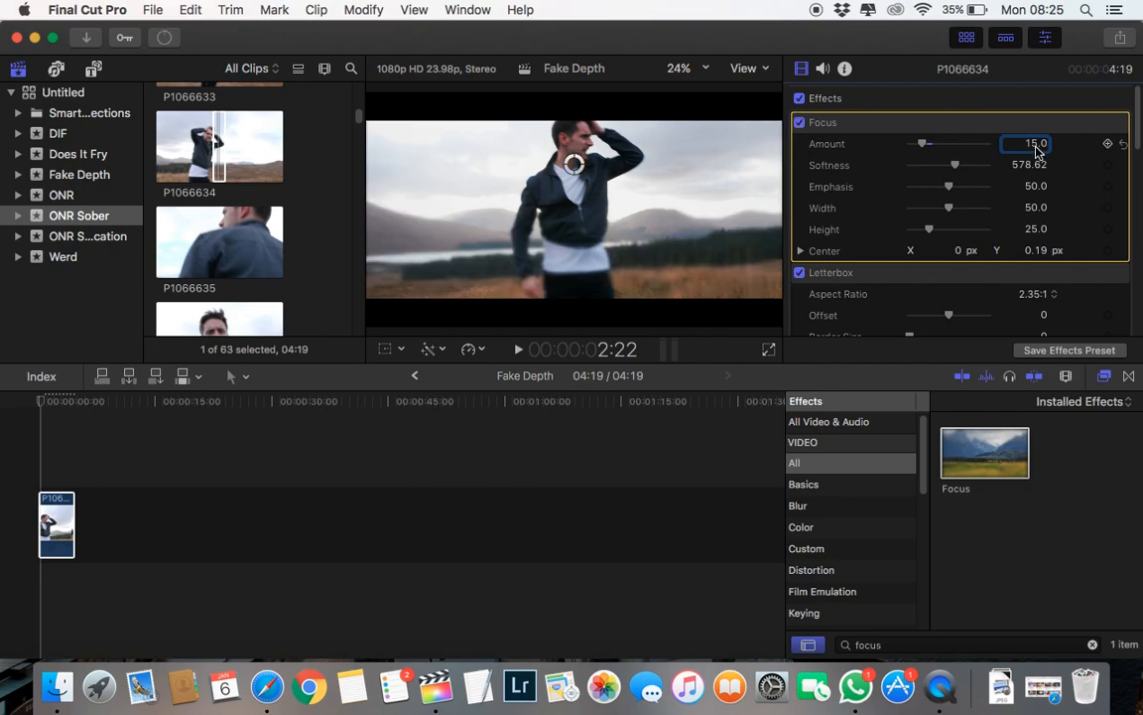
- Set the Focus effect's amount to 10
{"action": "type", "text": "10"}
{"action": "key", "text": "Return"}
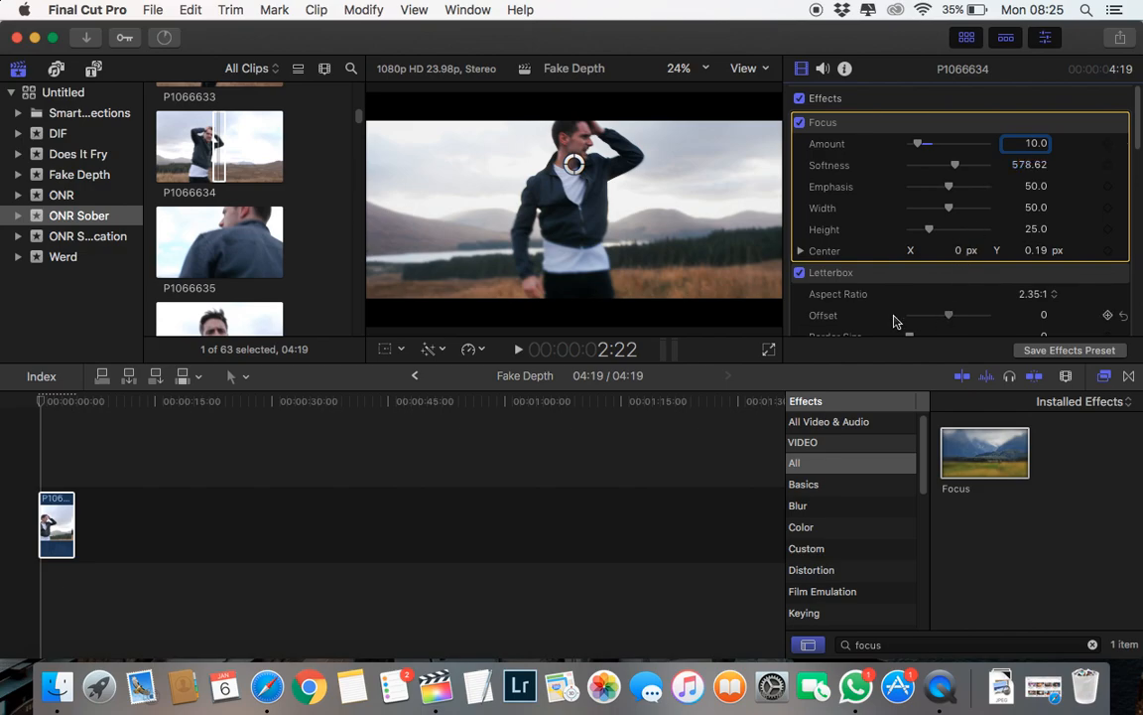
- Try a Letterbox offset of -1.0 at different frames of the clip, and settle the offset at 0.2
{"action": "left_click_drag", "start_coordinate": [949, 315], "coordinate": [894, 320]}
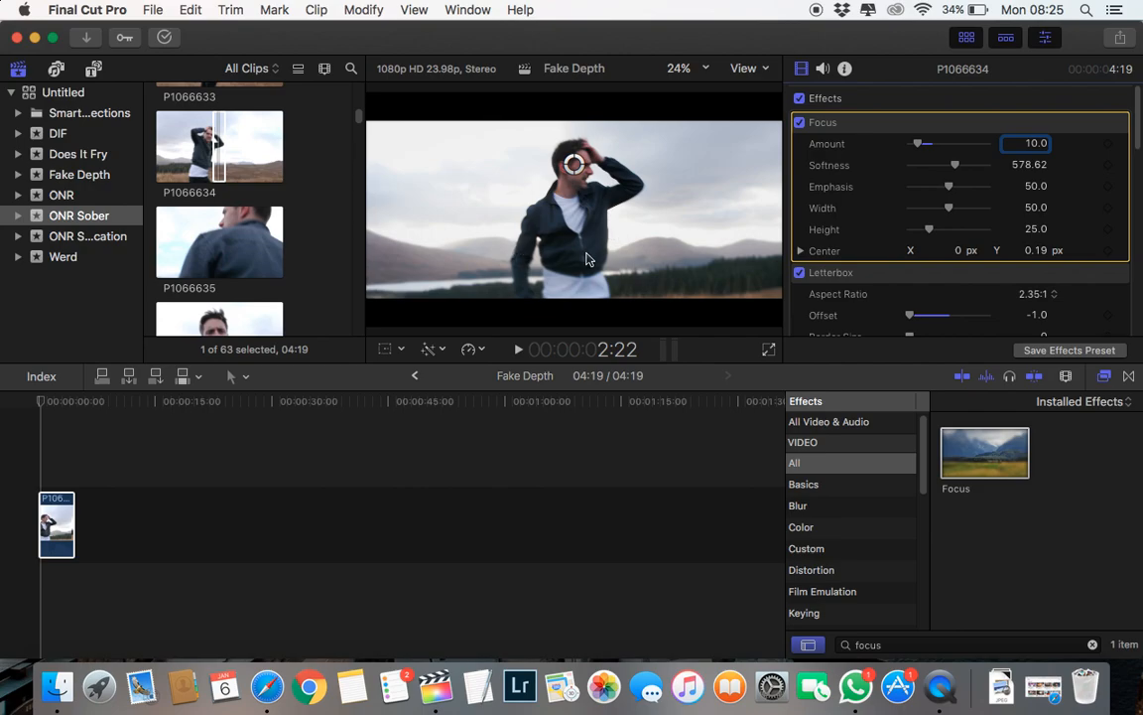
{"action": "left_click", "coordinate": [37, 400]}
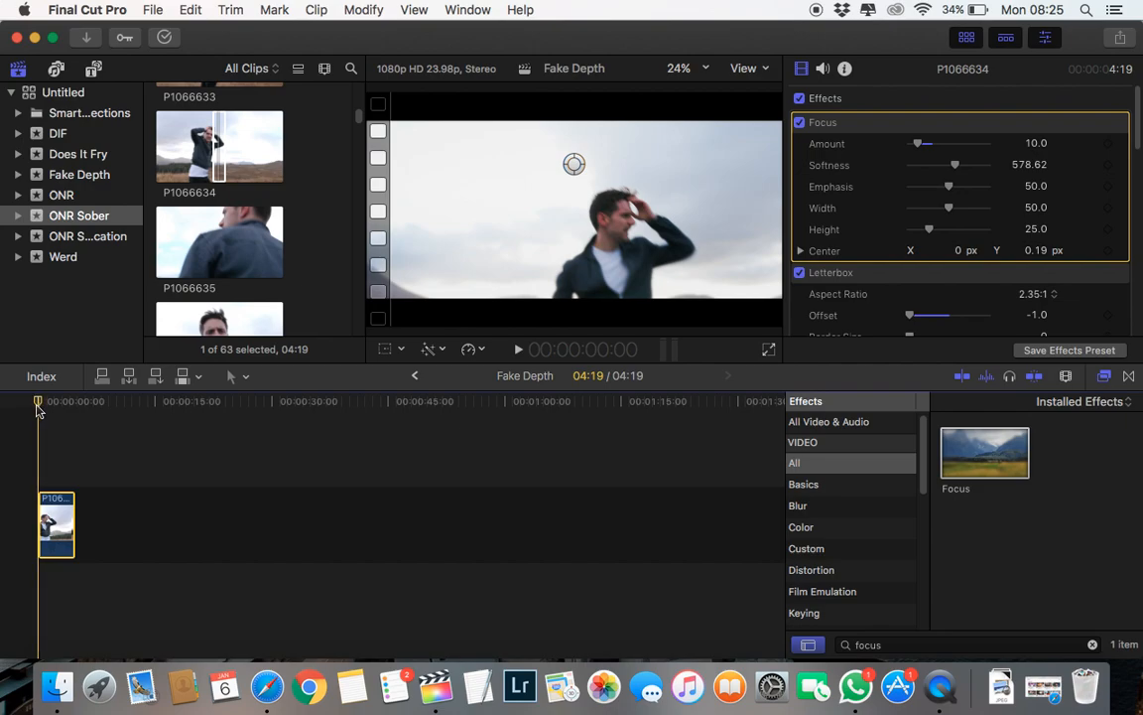
{"action": "left_click", "coordinate": [53, 401]}
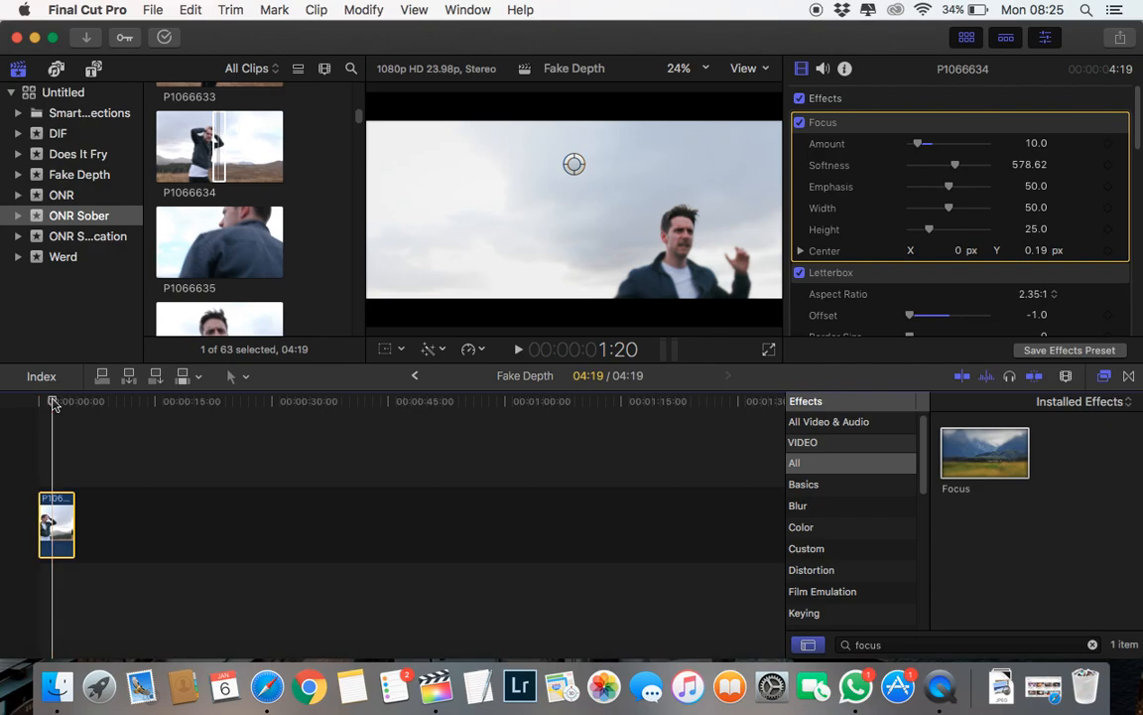
{"action": "left_click_drag", "start_coordinate": [909, 317], "coordinate": [958, 327]}
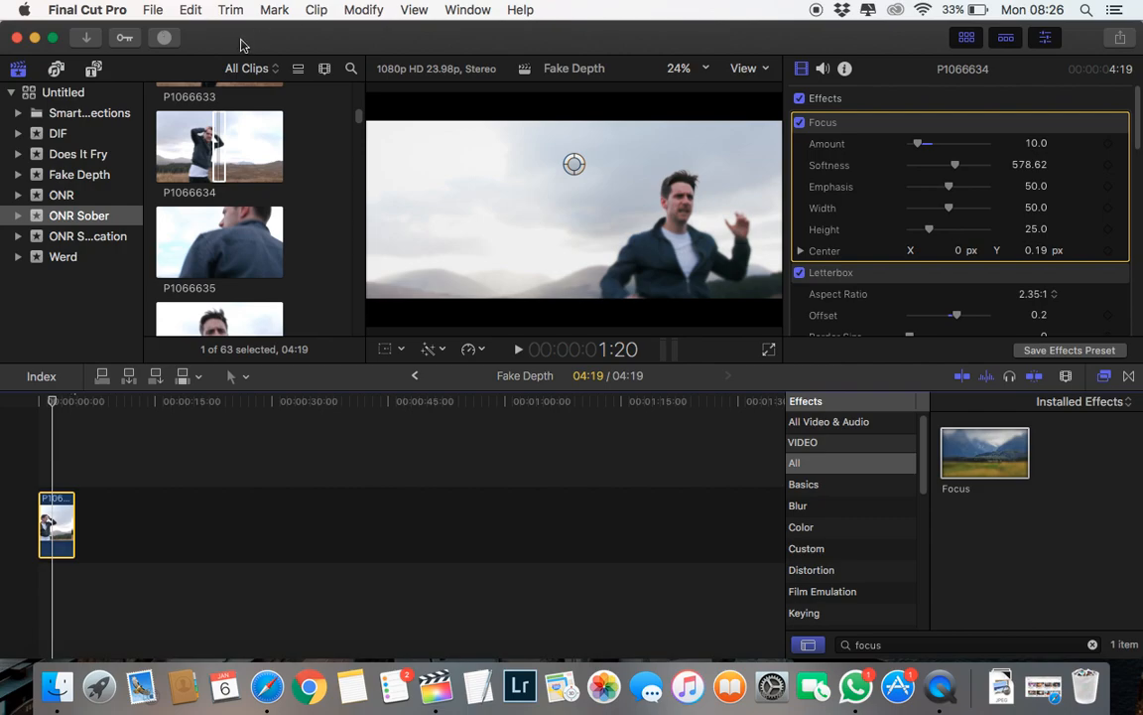
- Play the clip from the beginning several times to review the Focus blur in motion
{"action": "left_click", "coordinate": [33, 402]}
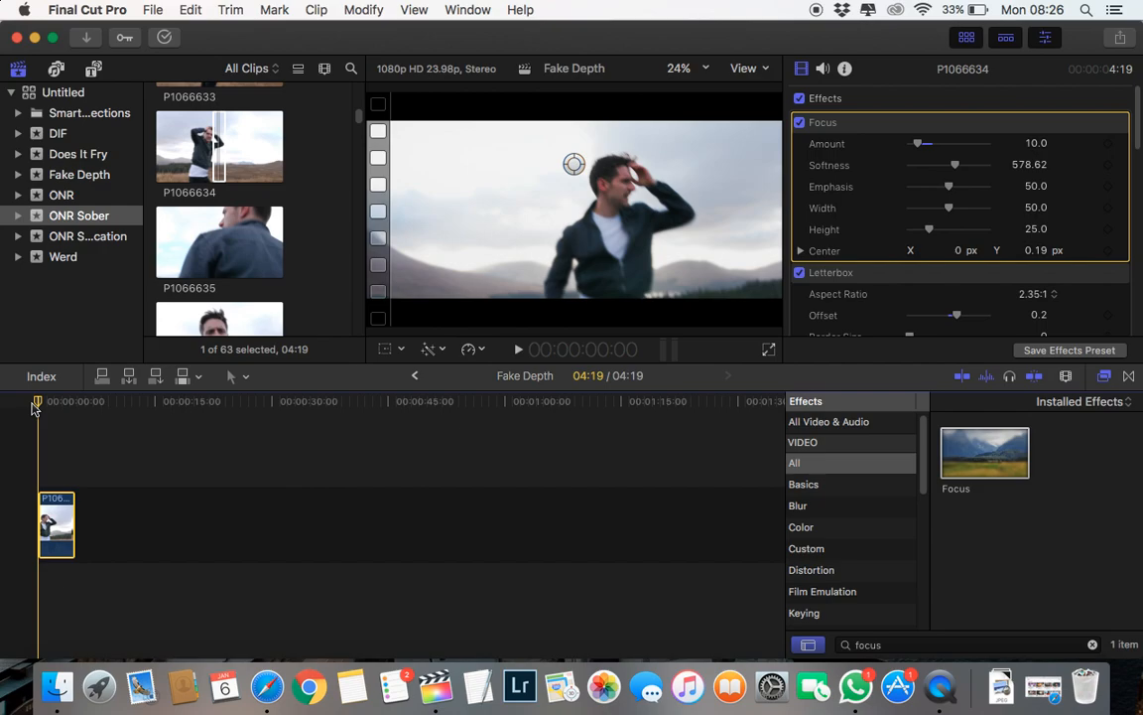
{"action": "key", "text": "space"}
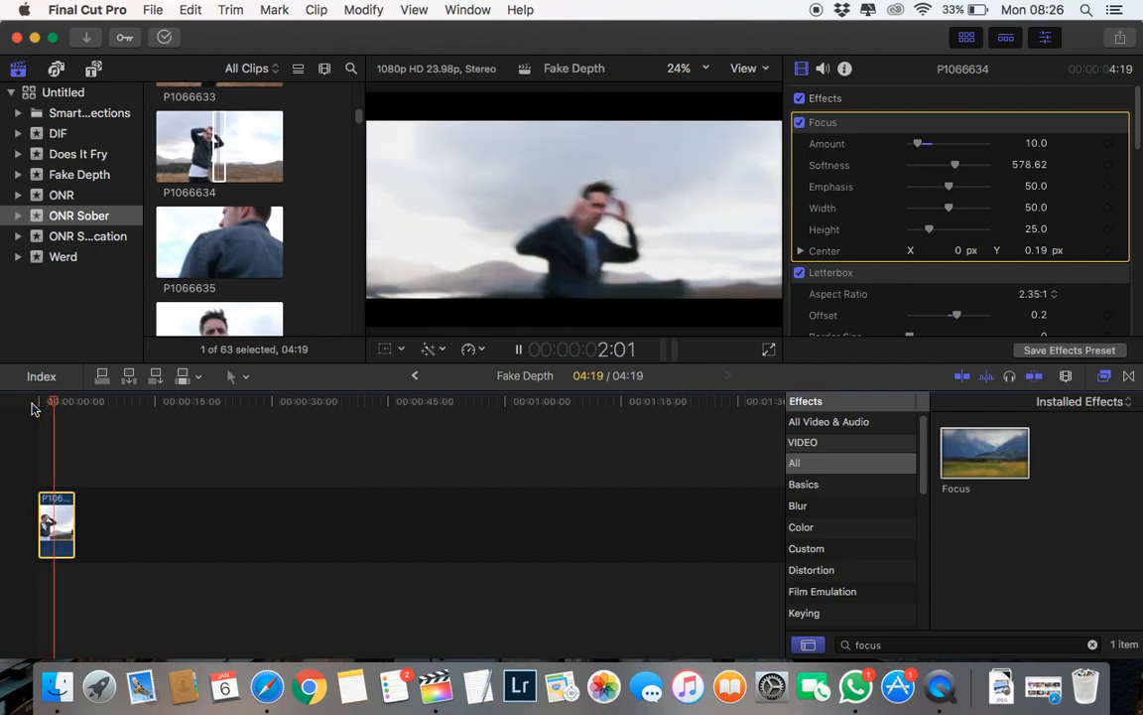
{"action": "key", "text": "space"}
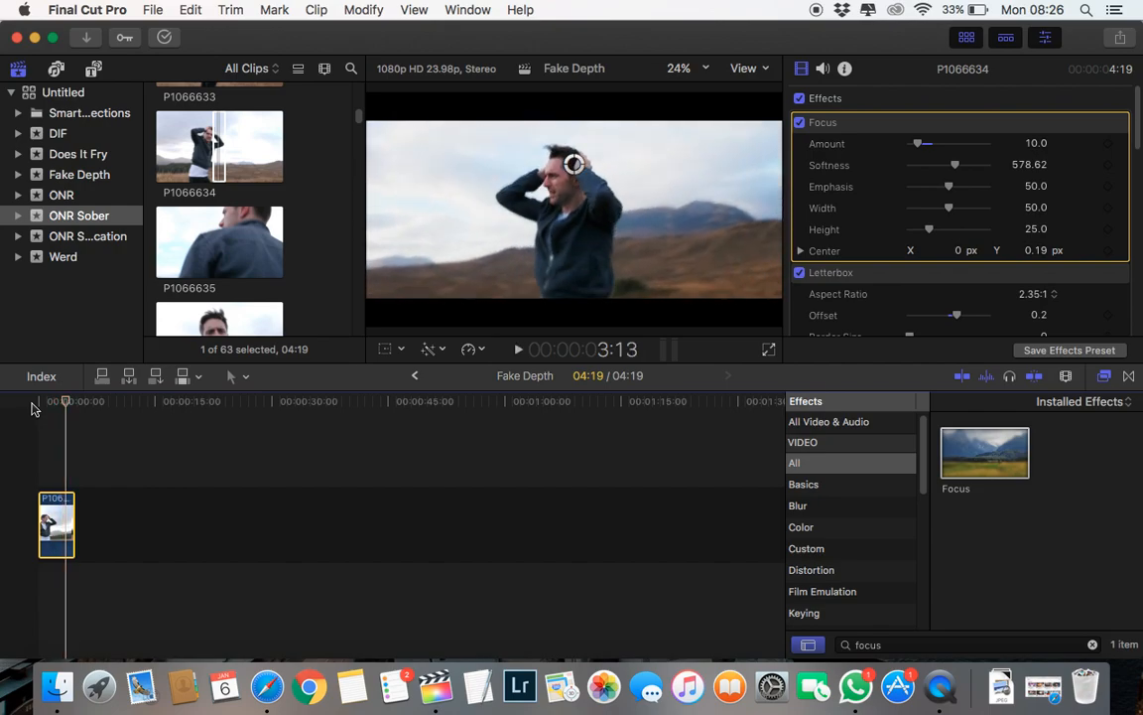
{"action": "left_click", "coordinate": [41, 401]}
{"action": "key", "text": "space"}
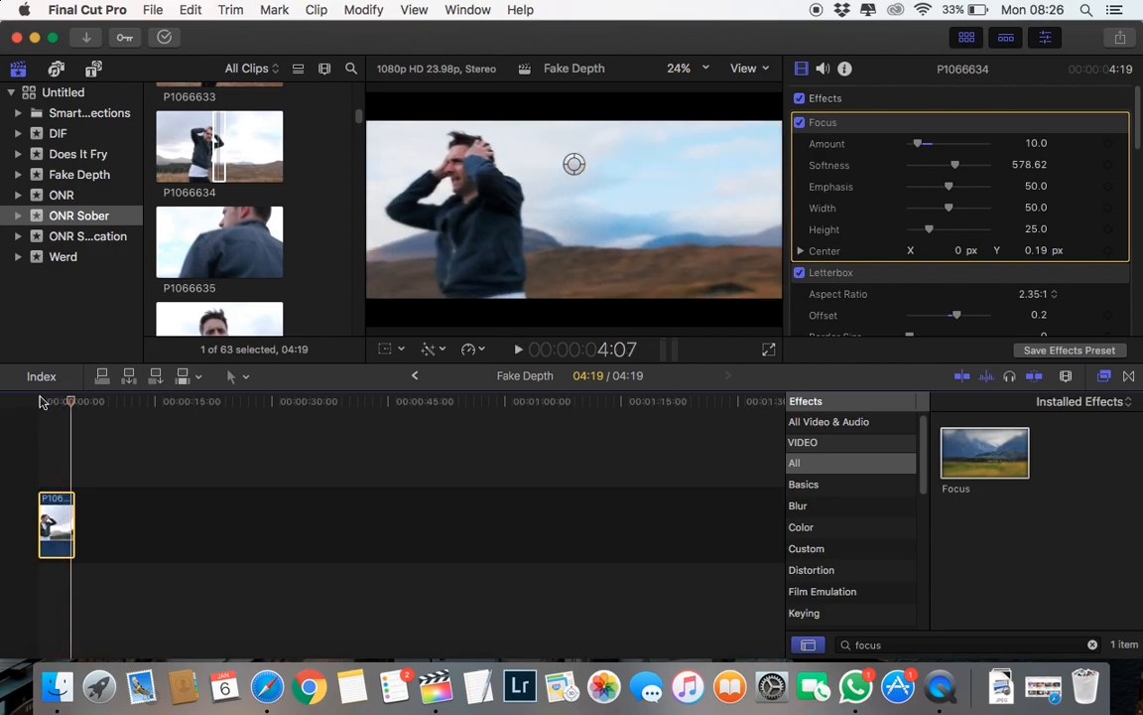
{"action": "left_click", "coordinate": [43, 403]}
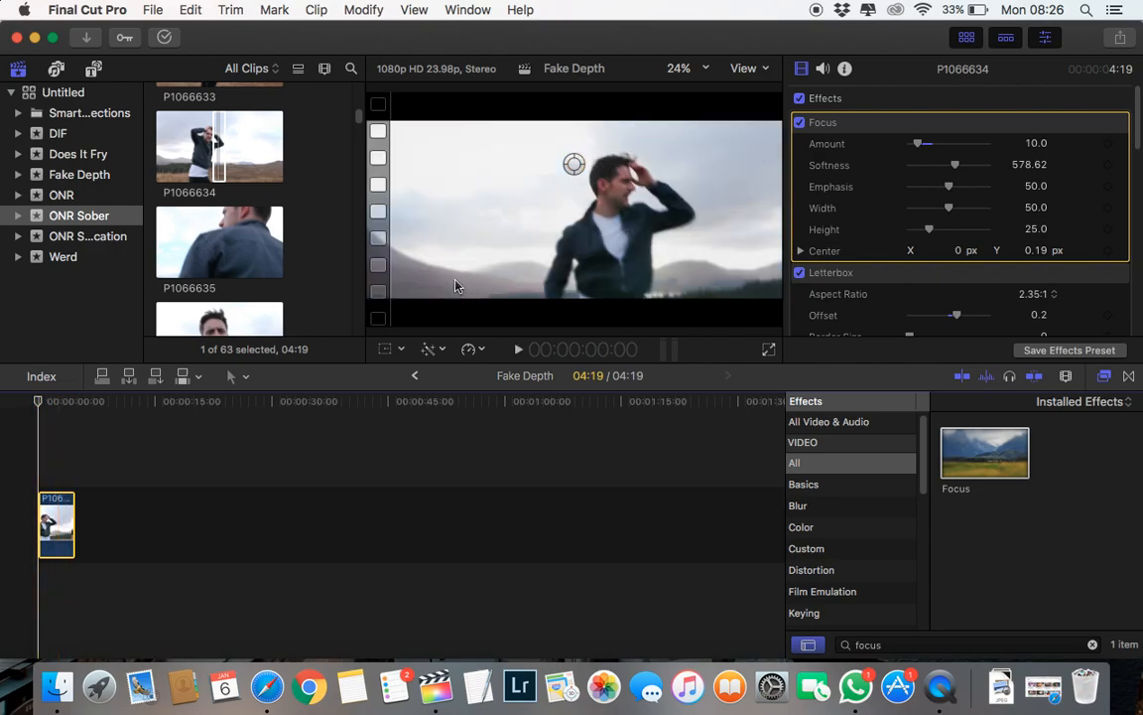
{"action": "key", "text": "space"}
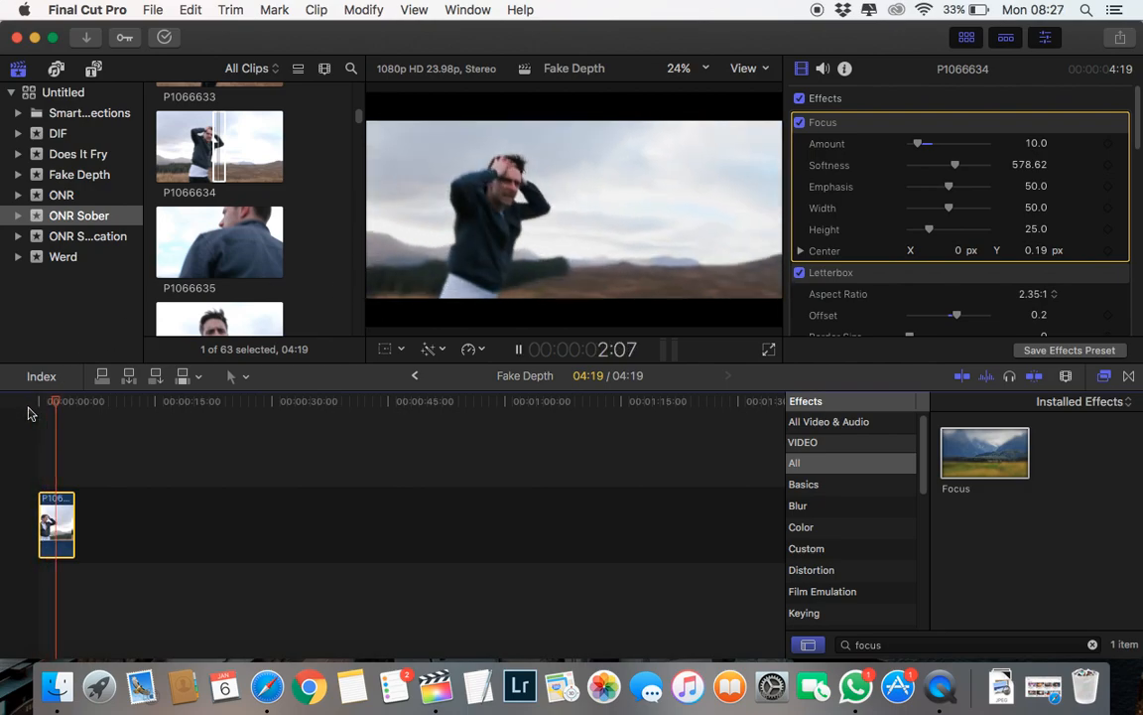
{"action": "key", "text": "space"}
- Play the clip from the start with the Focus effect disabled for comparison, and restore the effect
{"action": "left_click", "coordinate": [800, 122]}
{"action": "left_click", "coordinate": [40, 401]}
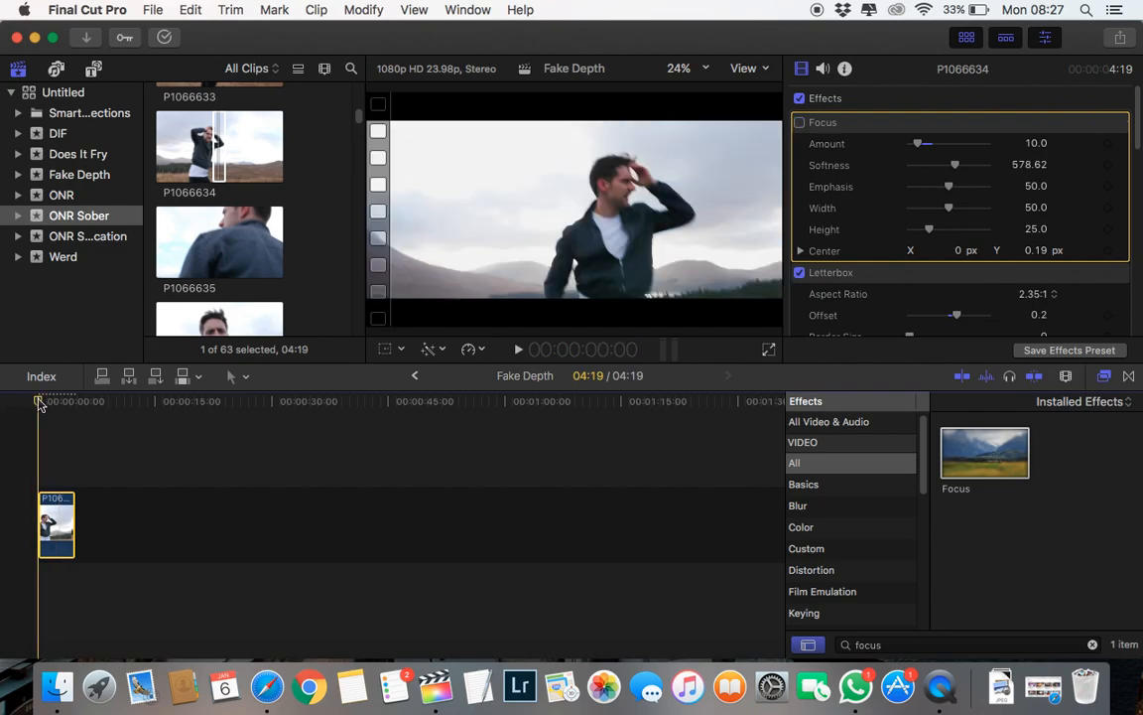
{"action": "key", "text": "space"}
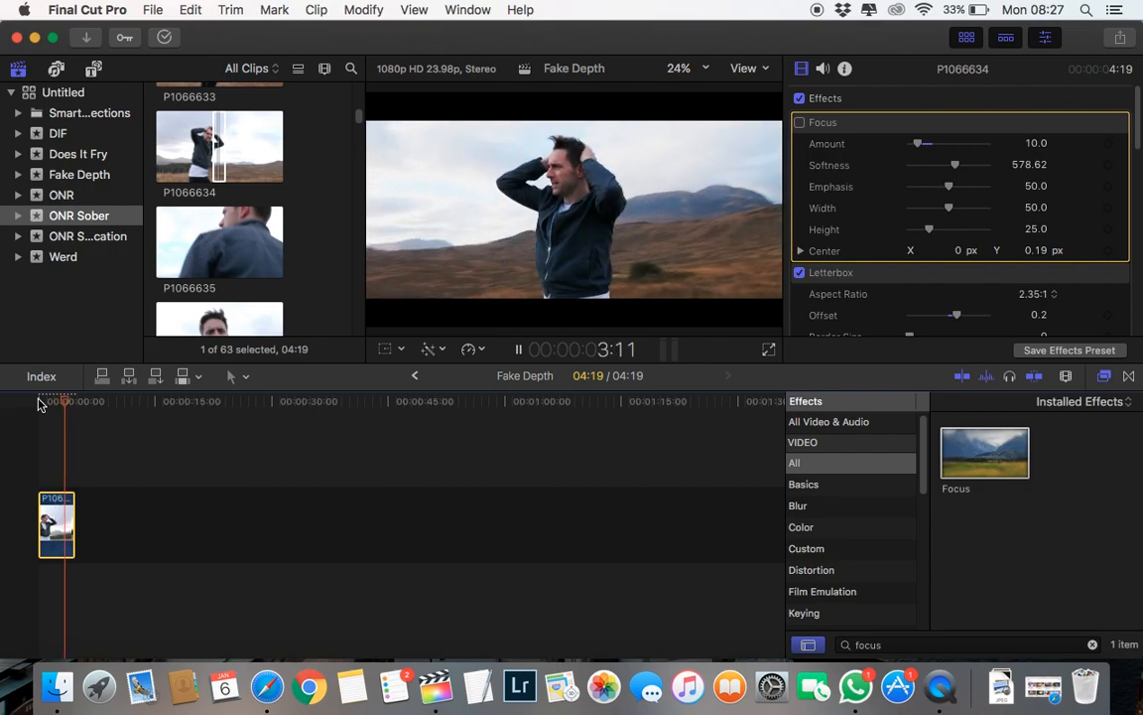
{"action": "key", "text": "space"}
{"action": "key", "text": "super+z"}
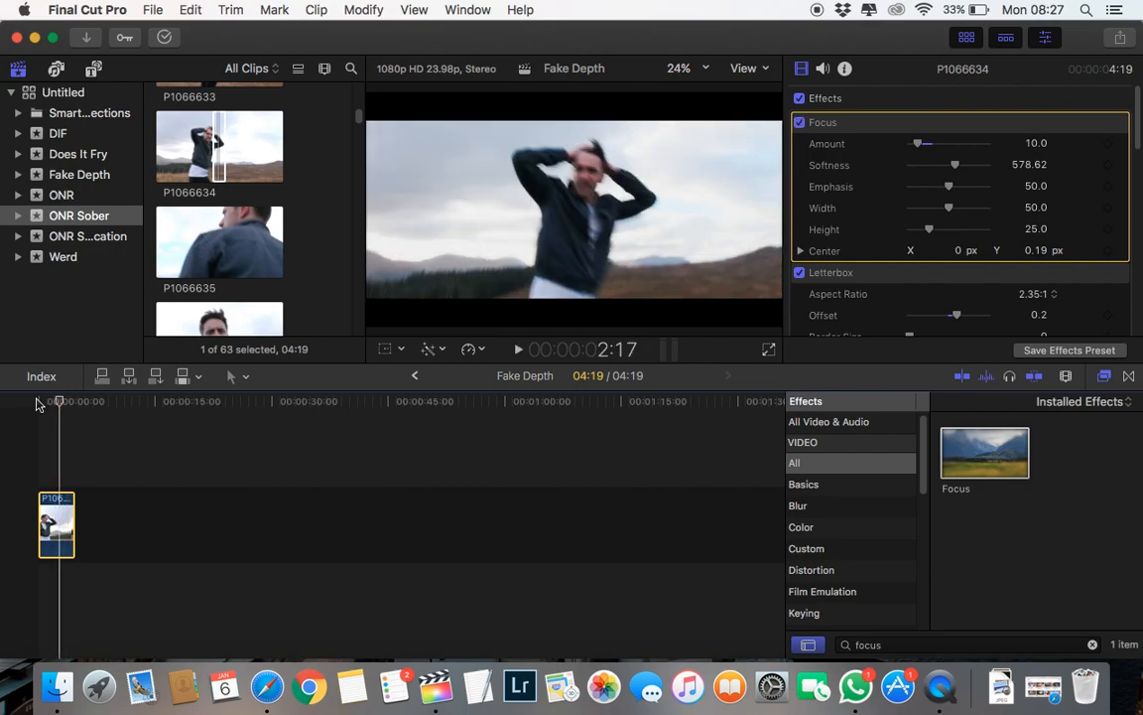
- Replay the clip with the Focus effect enabled and examine the blur on the frame around 2:04
{"action": "key", "text": "space"}
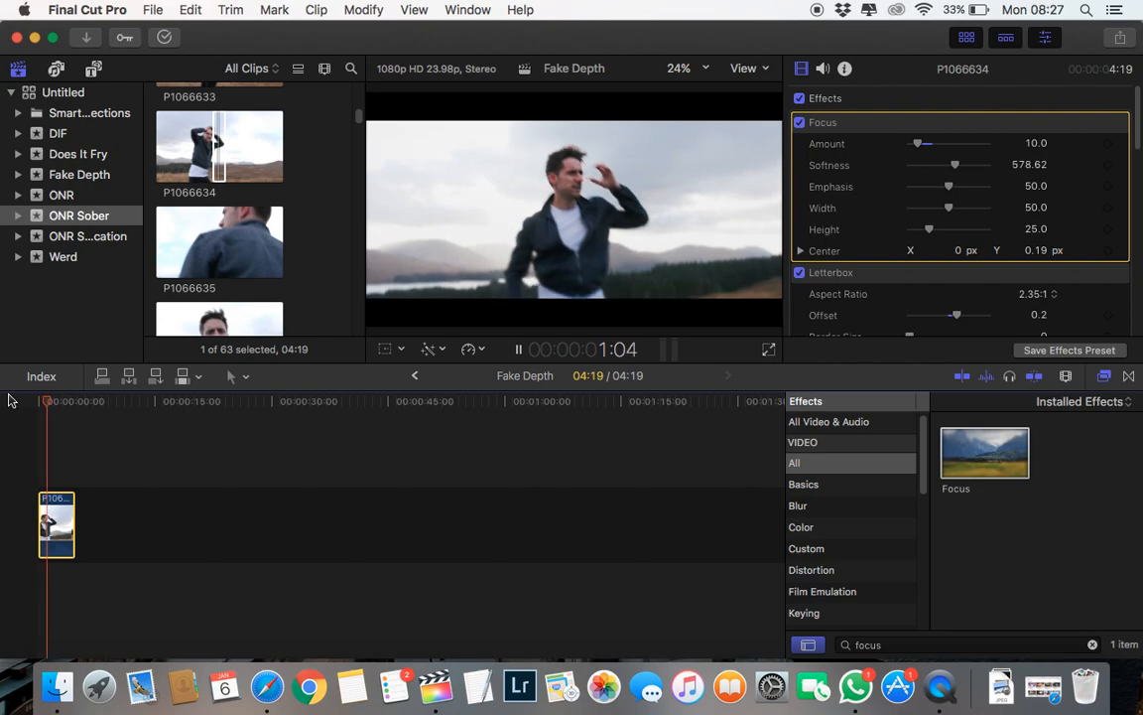
{"action": "key", "text": "space"}
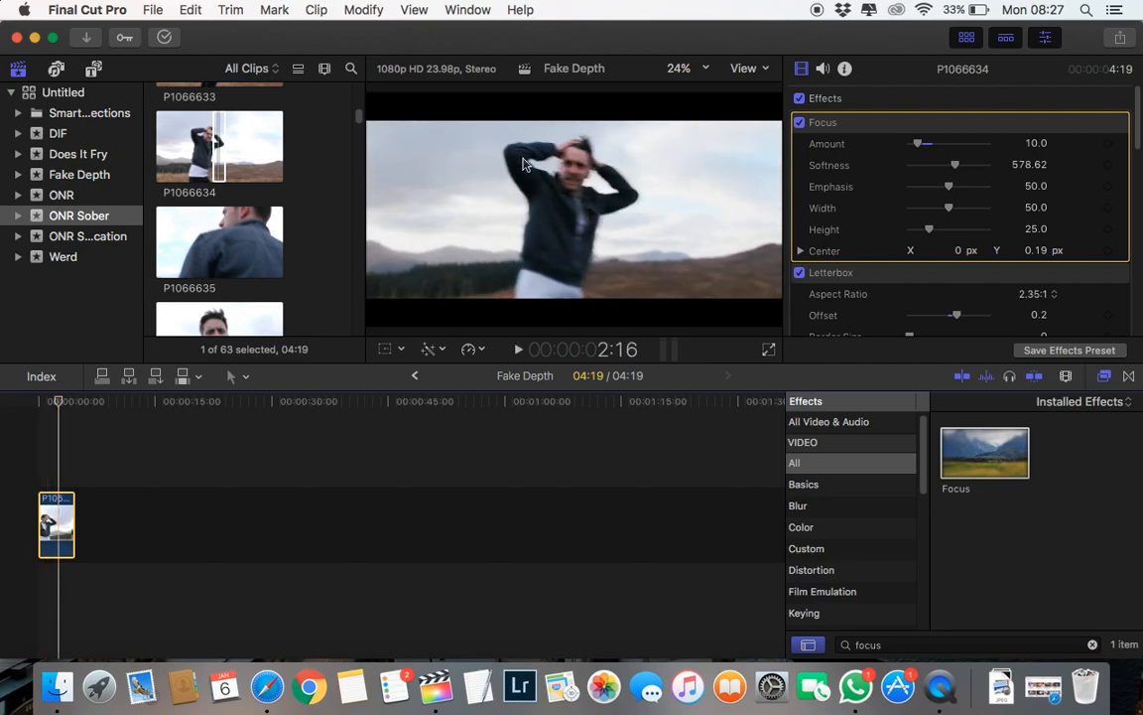
{"action": "left_click", "coordinate": [38, 402]}
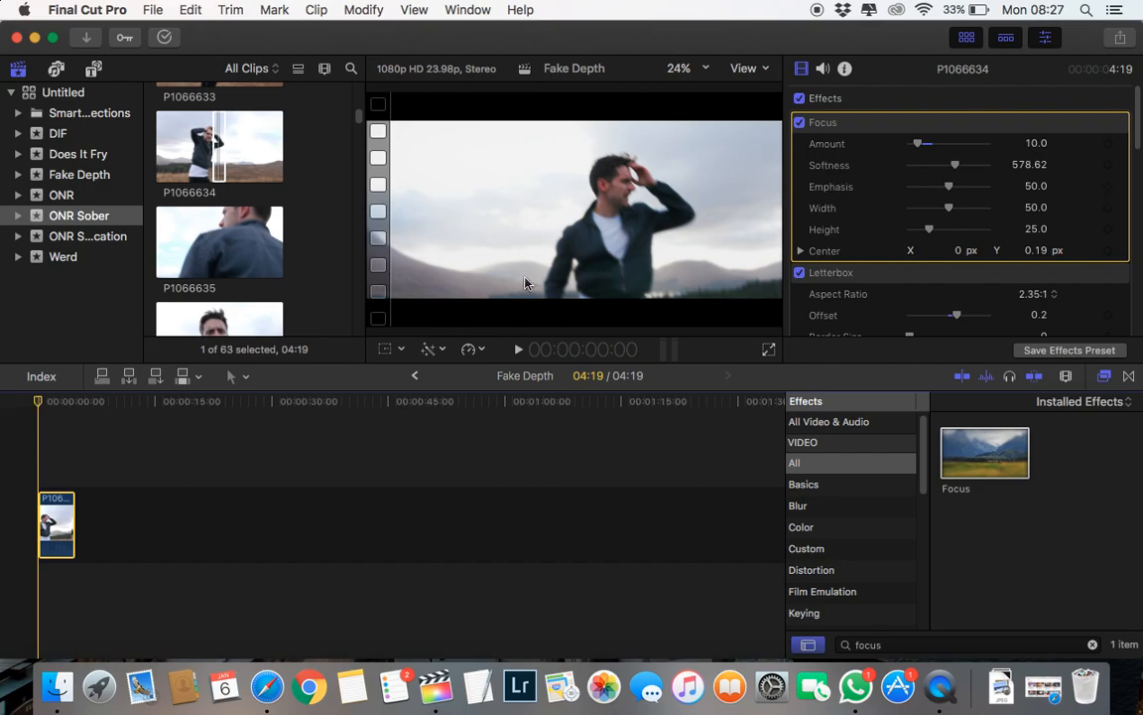
{"action": "key", "text": "space"}
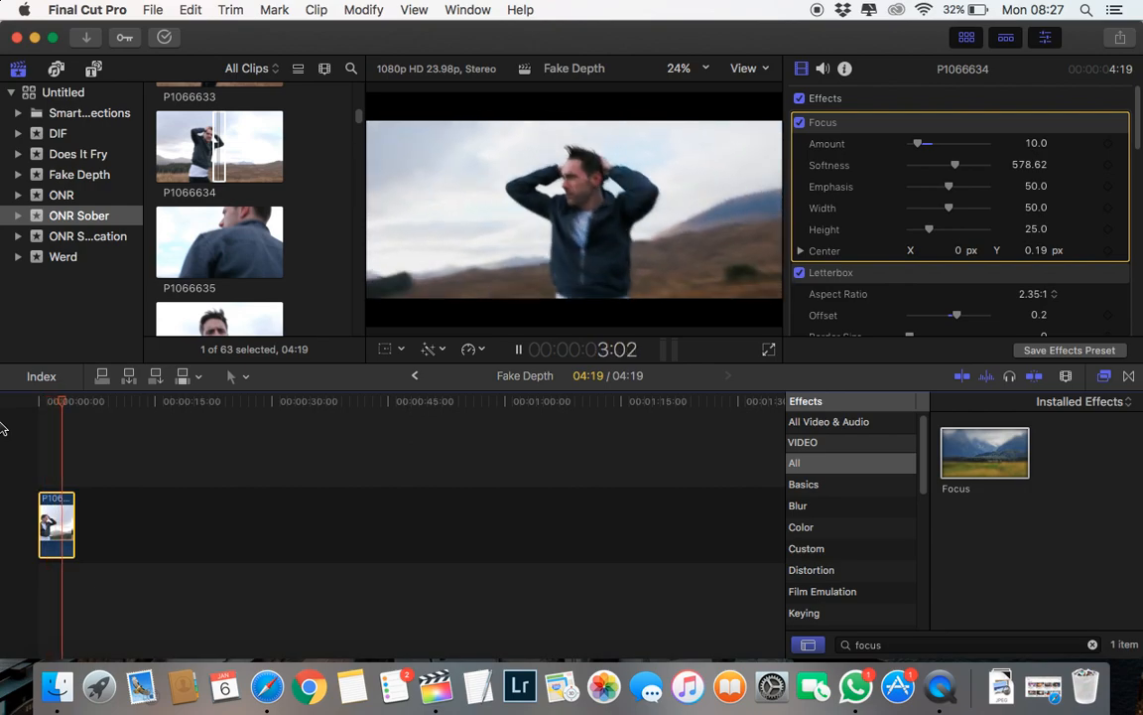
{"action": "key", "text": "space"}
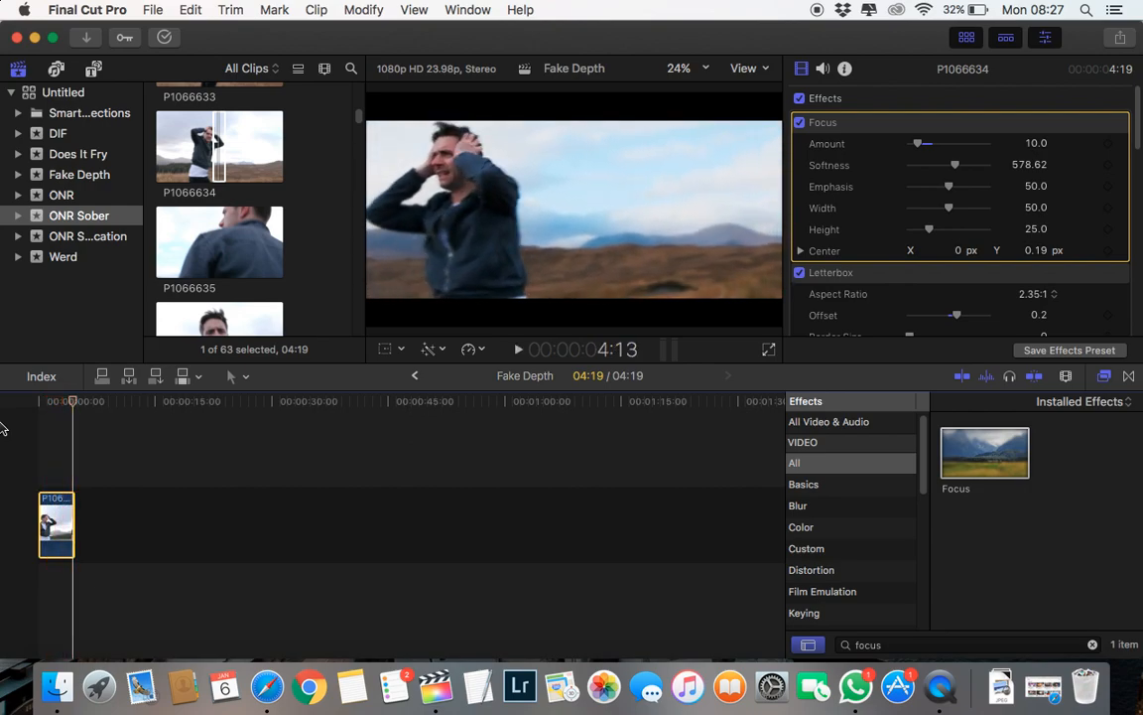
{"action": "left_click", "coordinate": [39, 401]}
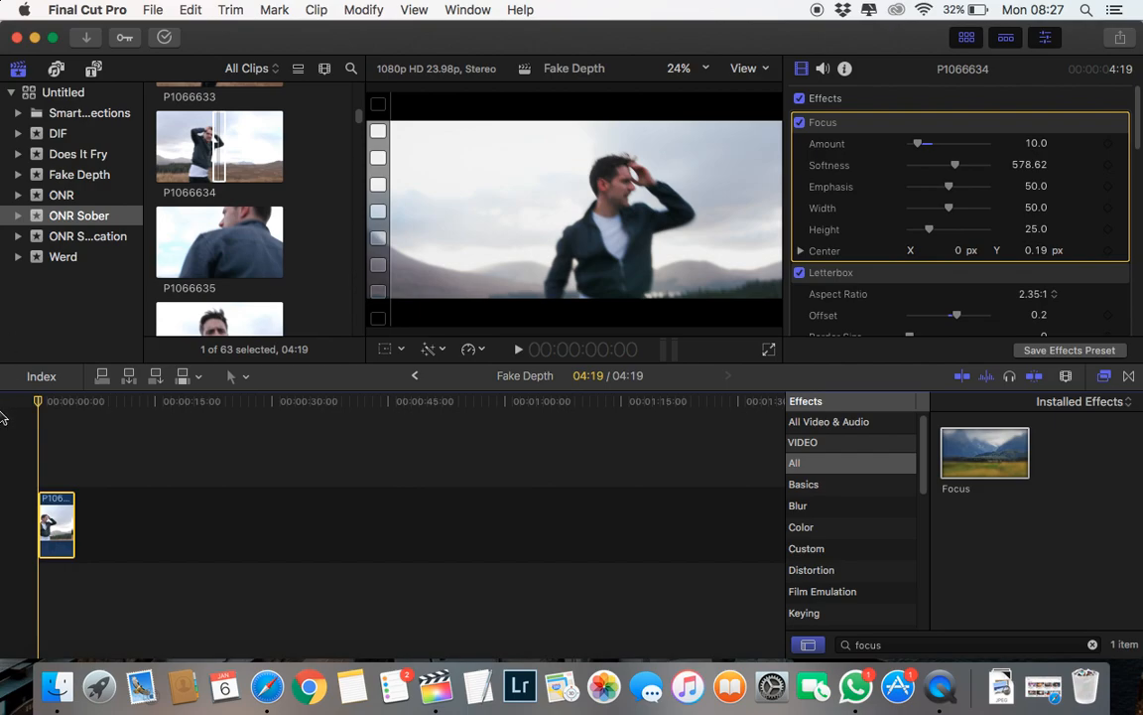
{"action": "left_click", "coordinate": [54, 402]}
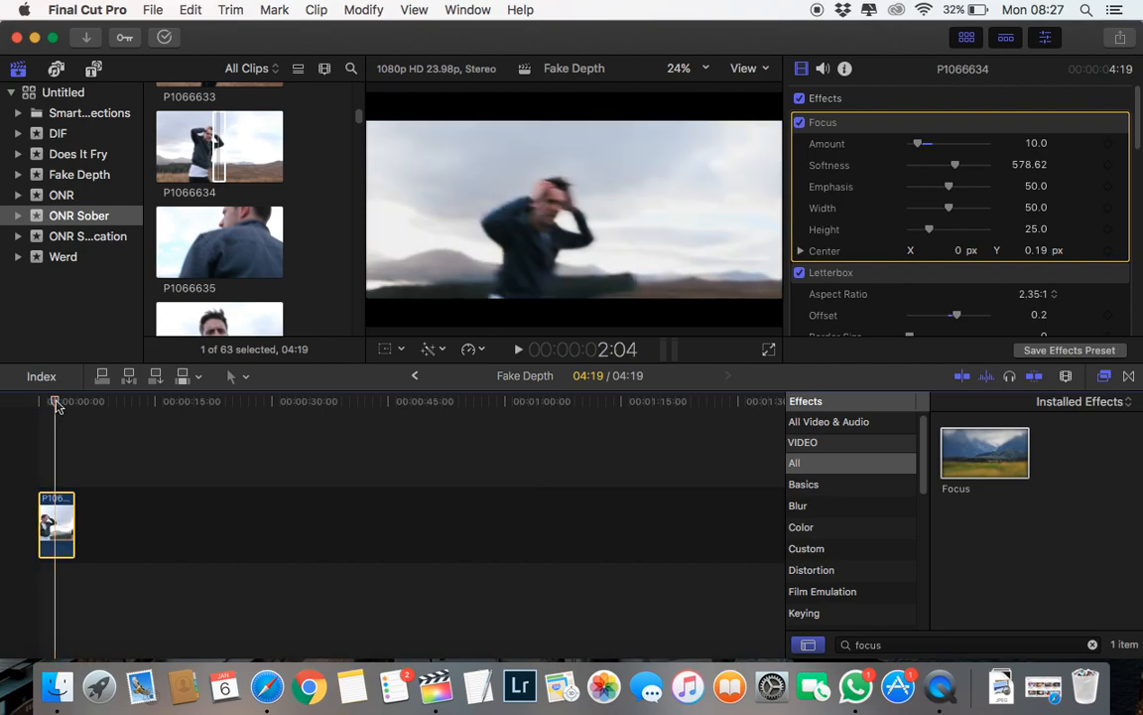